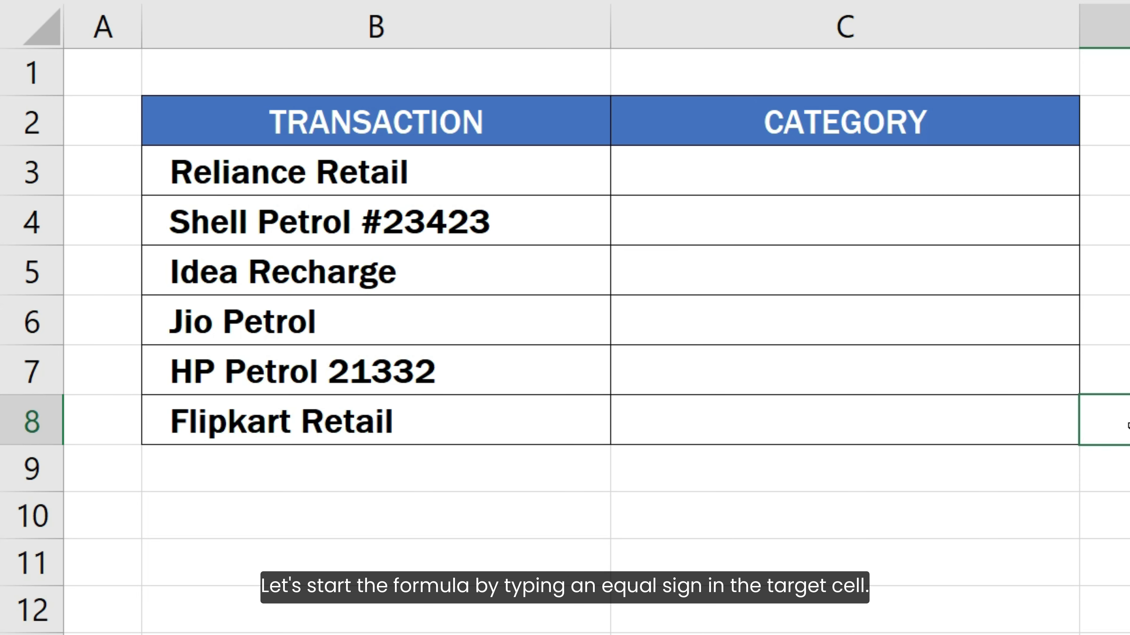
# Enter a SEARCH formula in C3 that looks for "Petrol" within the transaction text in B3.
pyautogui.click(989, 179)
pyautogui.write('=')
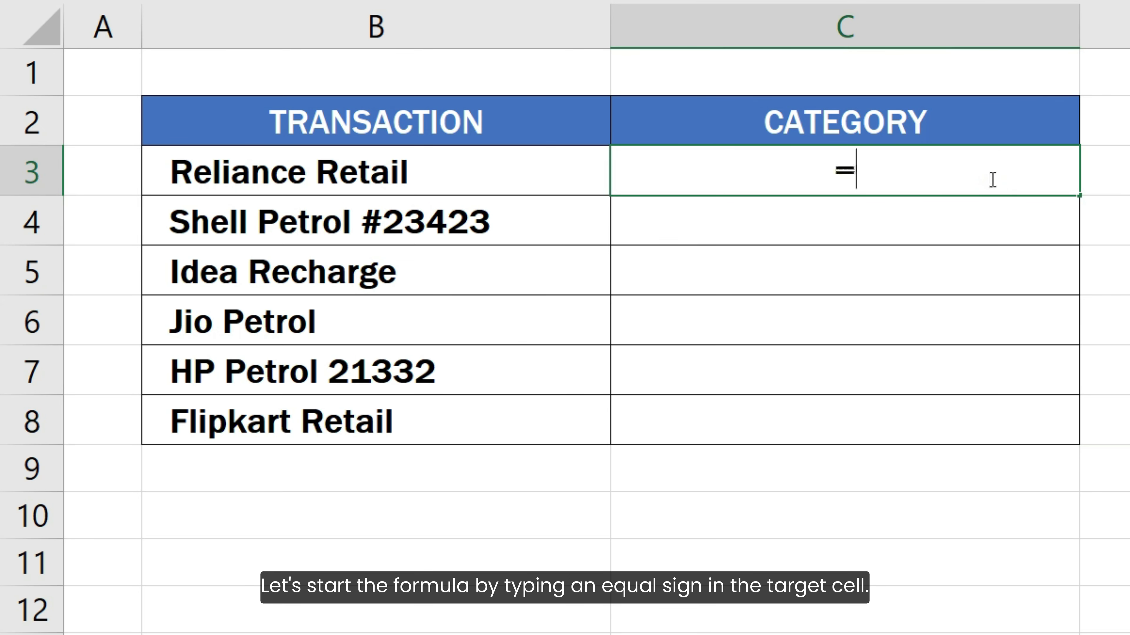
pyautogui.write(' SEAR')
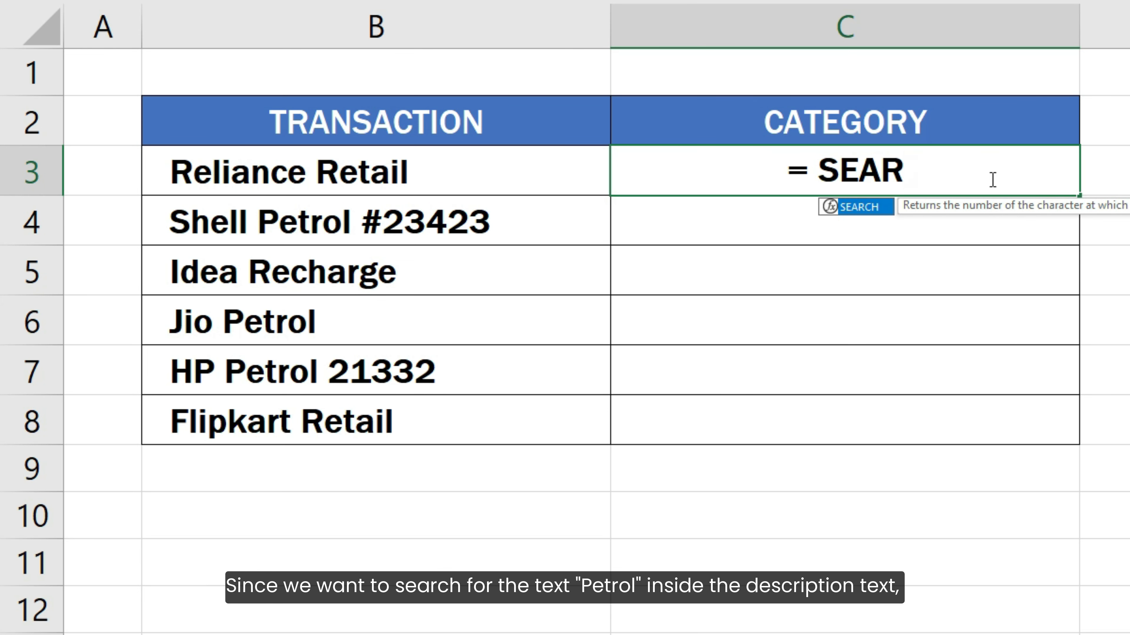
pyautogui.write('CH( ')
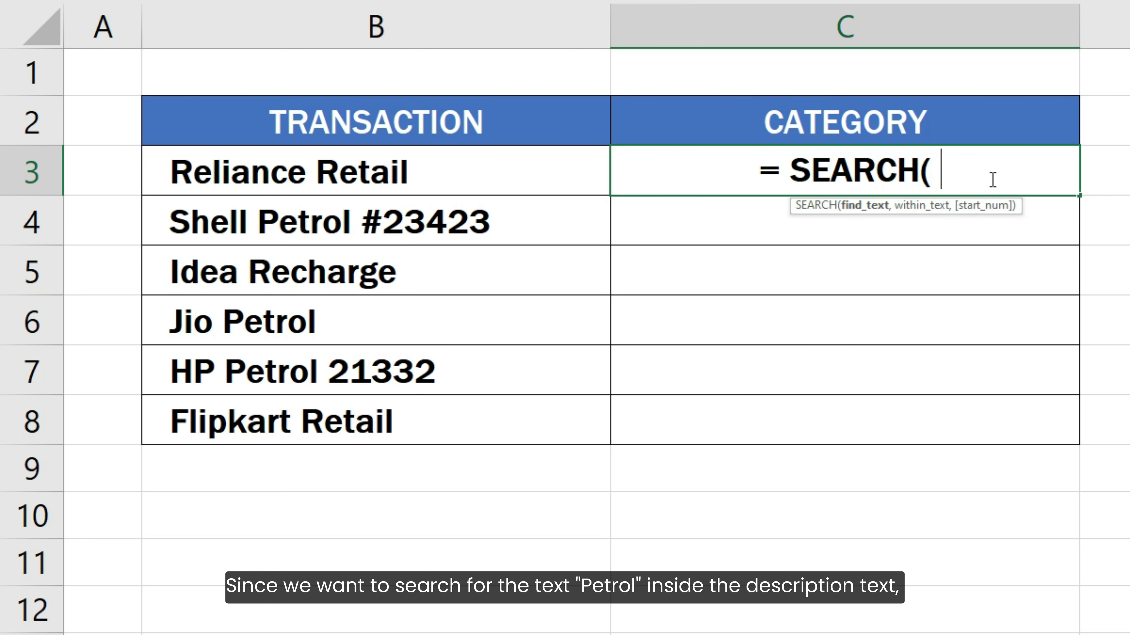
pyautogui.write('"P')
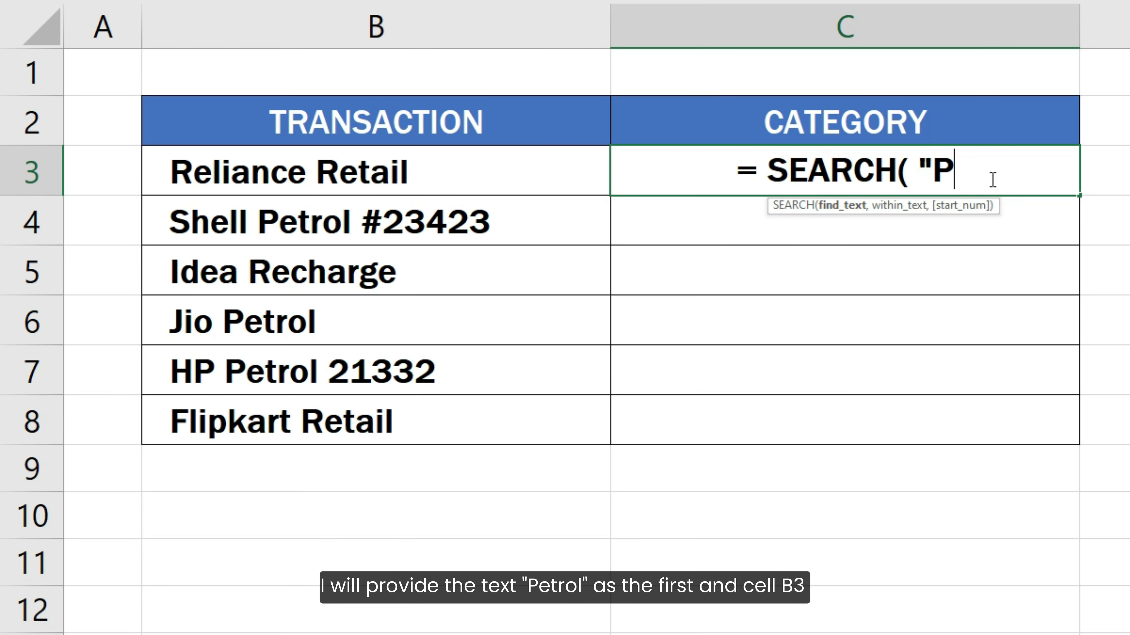
pyautogui.write('etrol')
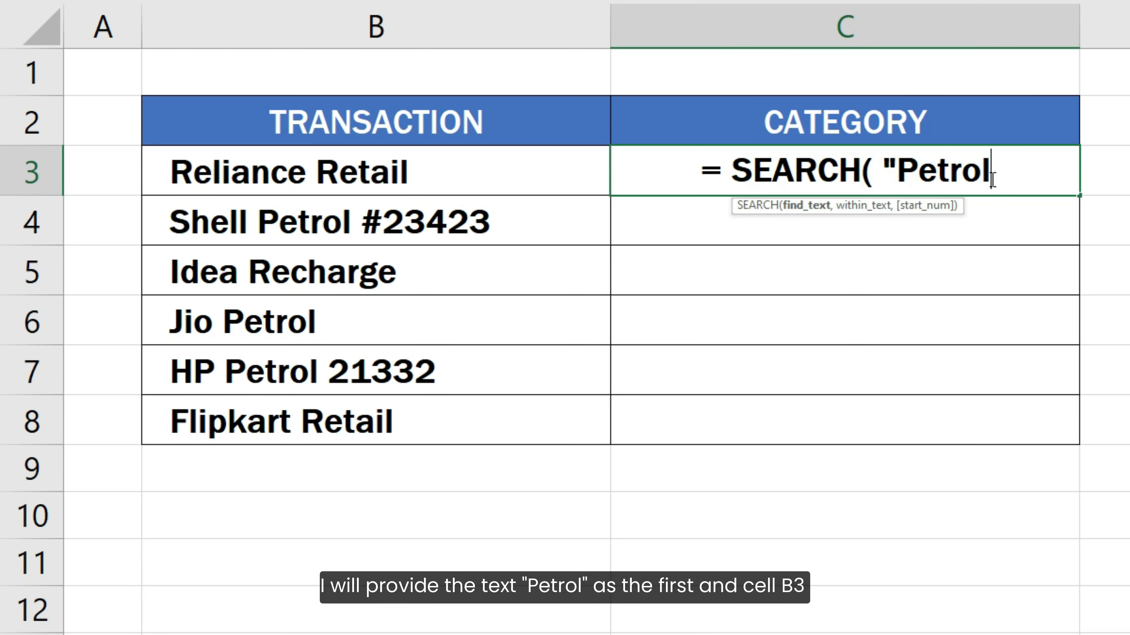
pyautogui.write('",')
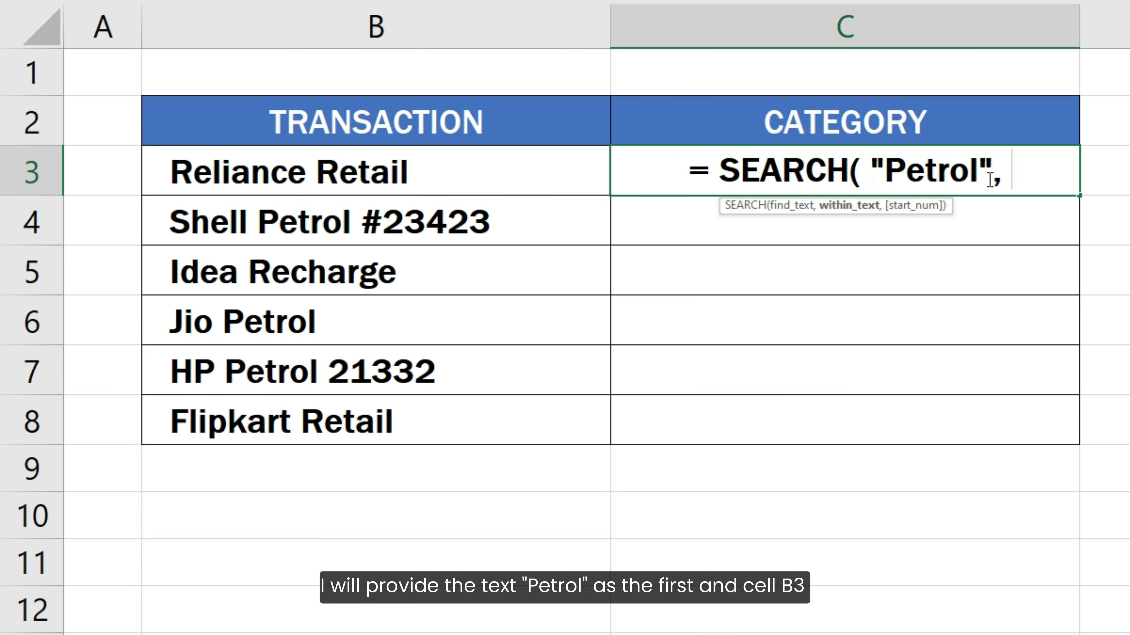
pyautogui.click(517, 180)
pyautogui.write(')')
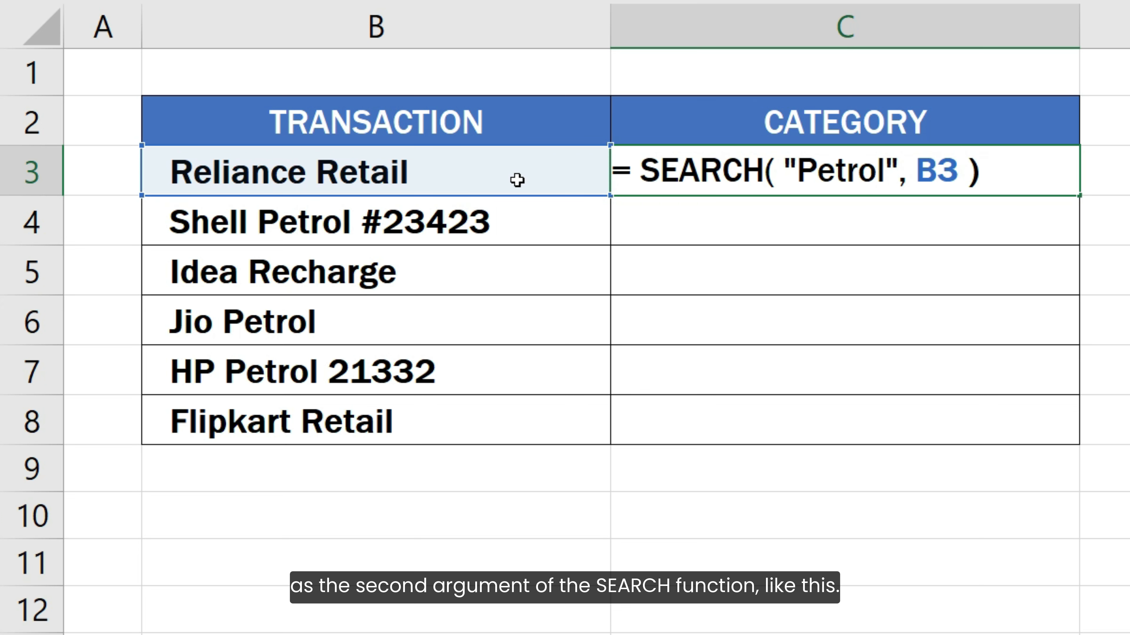
pyautogui.press('Return')
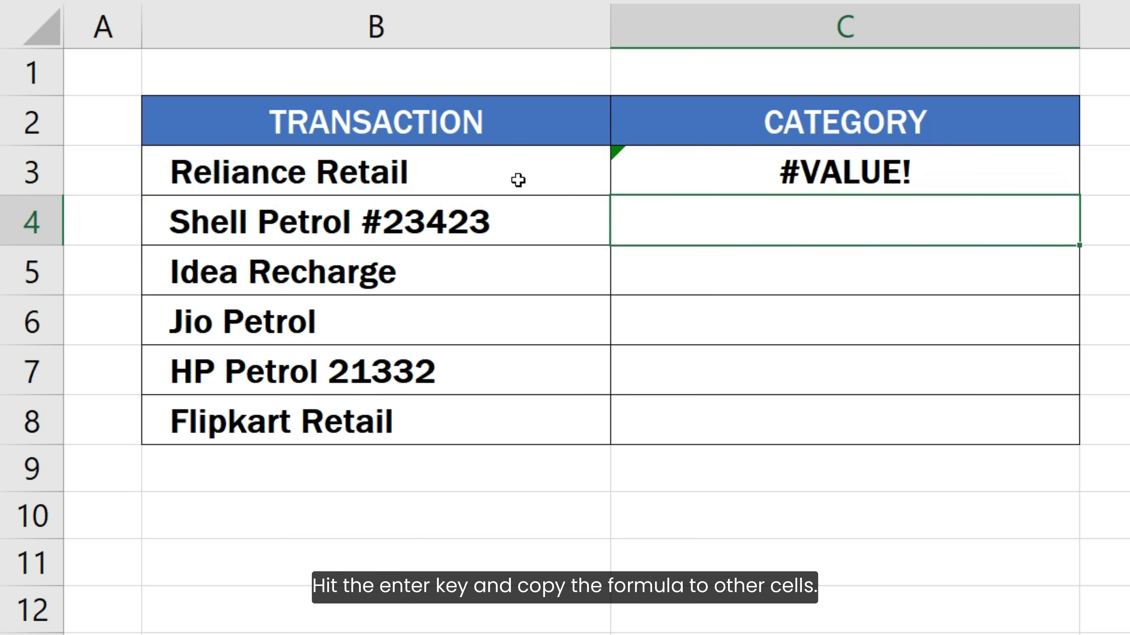
# Copy the SEARCH formula from C3 down the category column through C8.
pyautogui.click(955, 172)
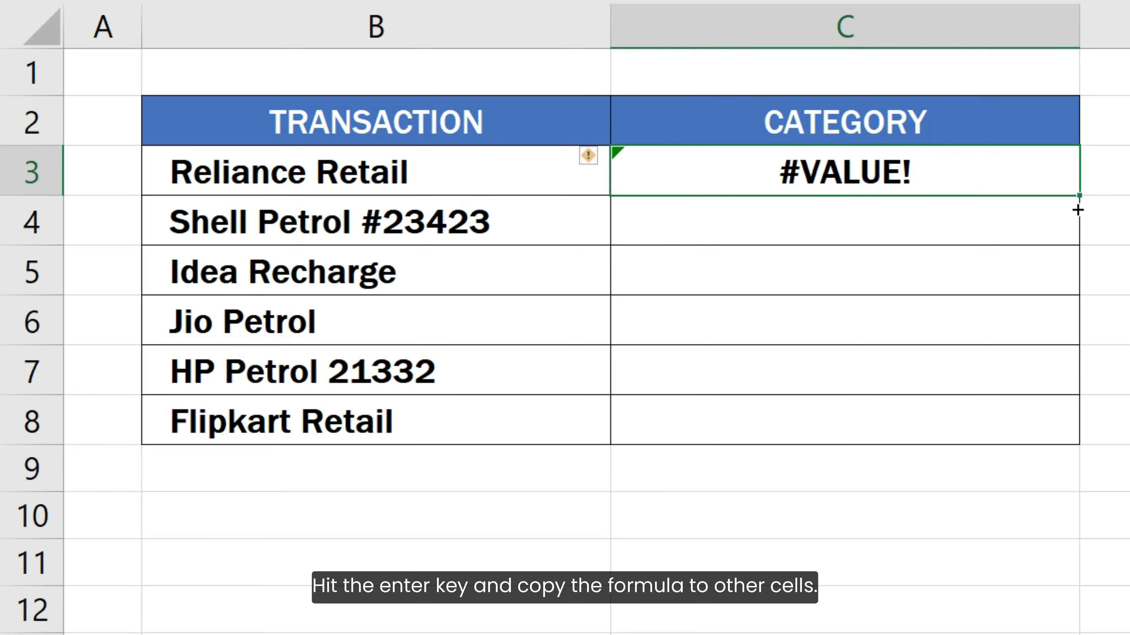
pyautogui.moveTo(1078, 195); pyautogui.dragTo(1106, 427)
pyautogui.click(1116, 426)
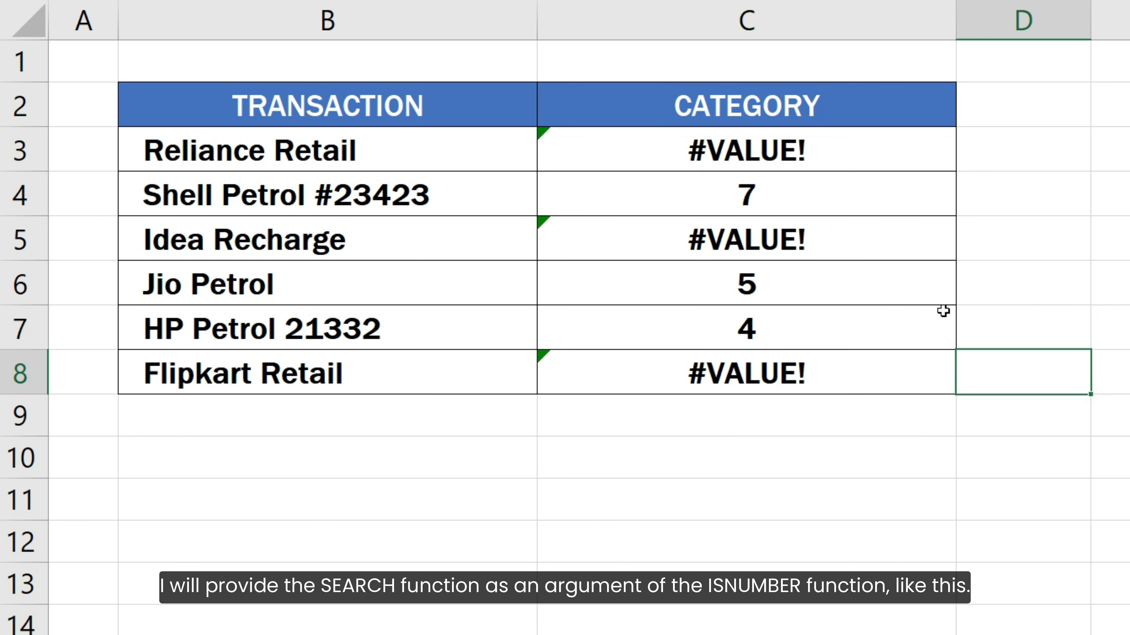
# Wrap the SEARCH function in C3 inside an ISNUMBER function.
pyautogui.click(855, 154)
pyautogui.doubleClick(569, 156)
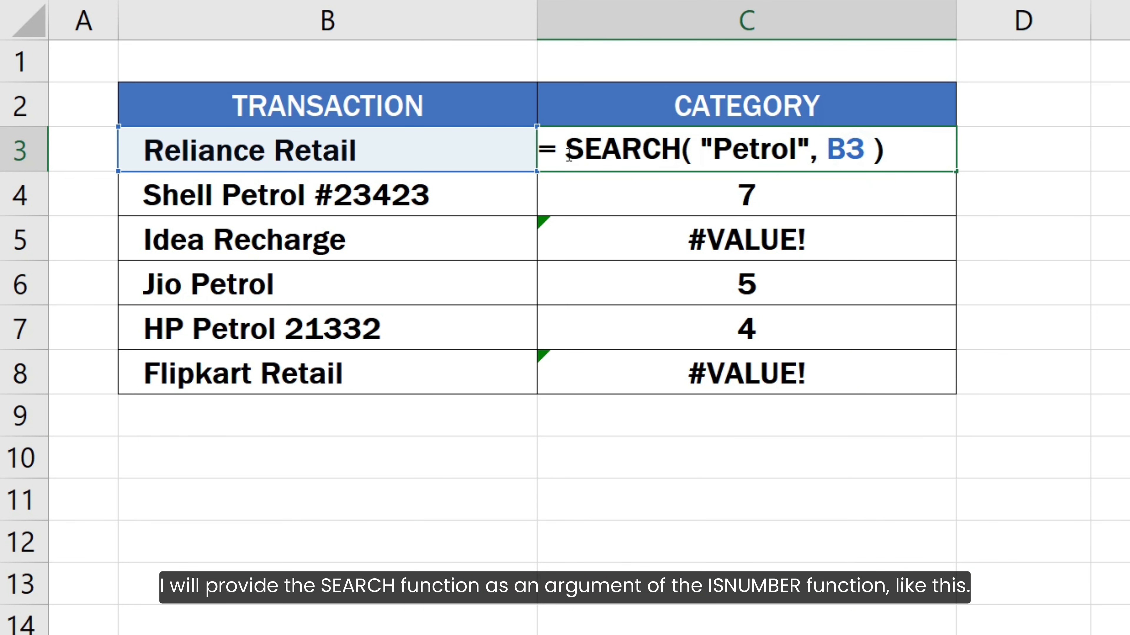
pyautogui.write('ISNUMBER(')
pyautogui.press('End')
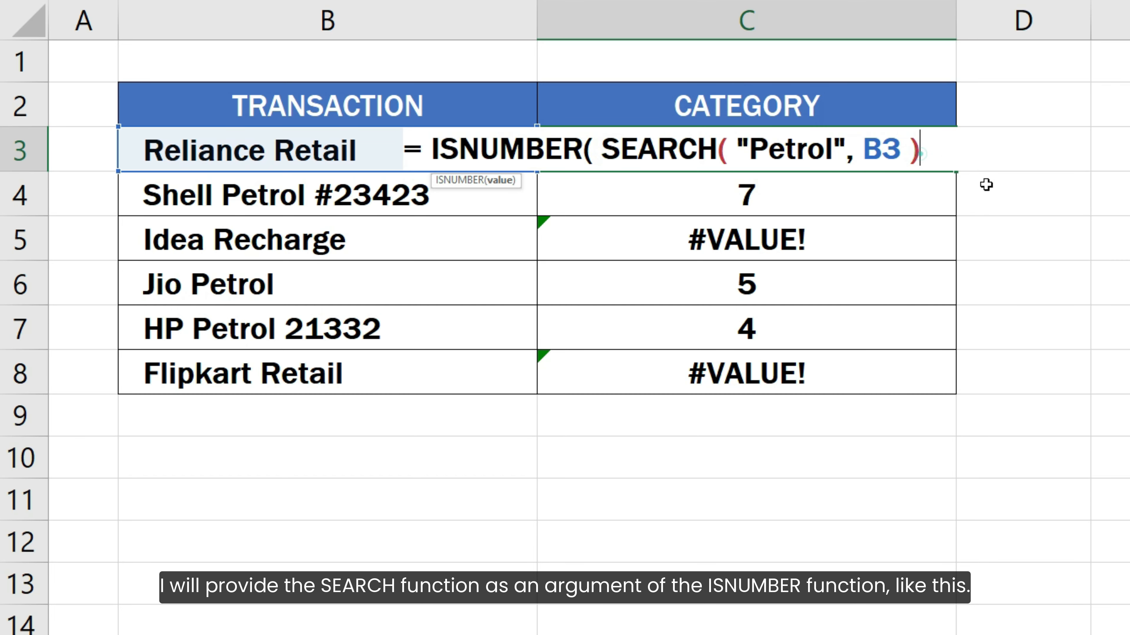
pyautogui.write(')')
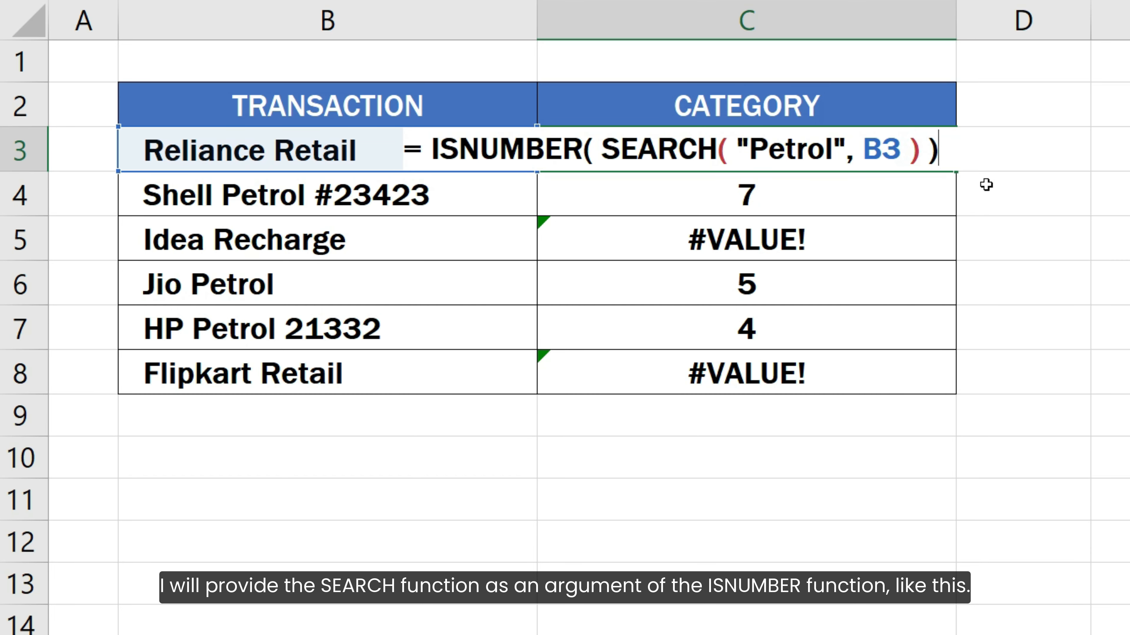
pyautogui.press('Return')
# Fill the ISNUMBER formula from C3 down through C8.
pyautogui.click(942, 158)
pyautogui.moveTo(955, 173); pyautogui.dragTo(935, 385)
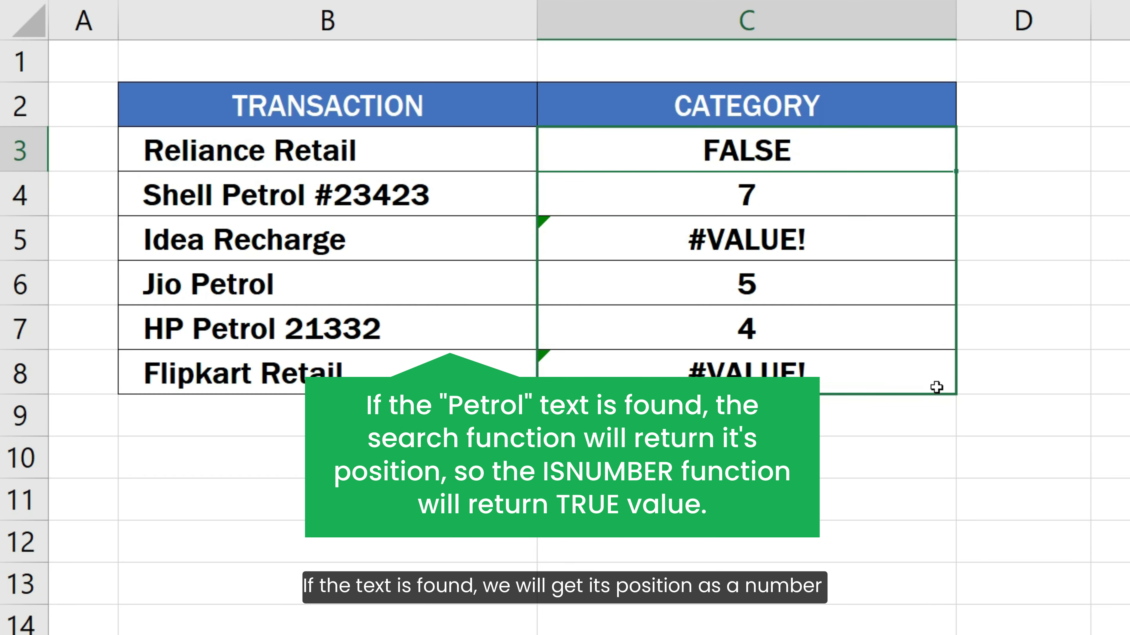
pyautogui.click(1001, 373)
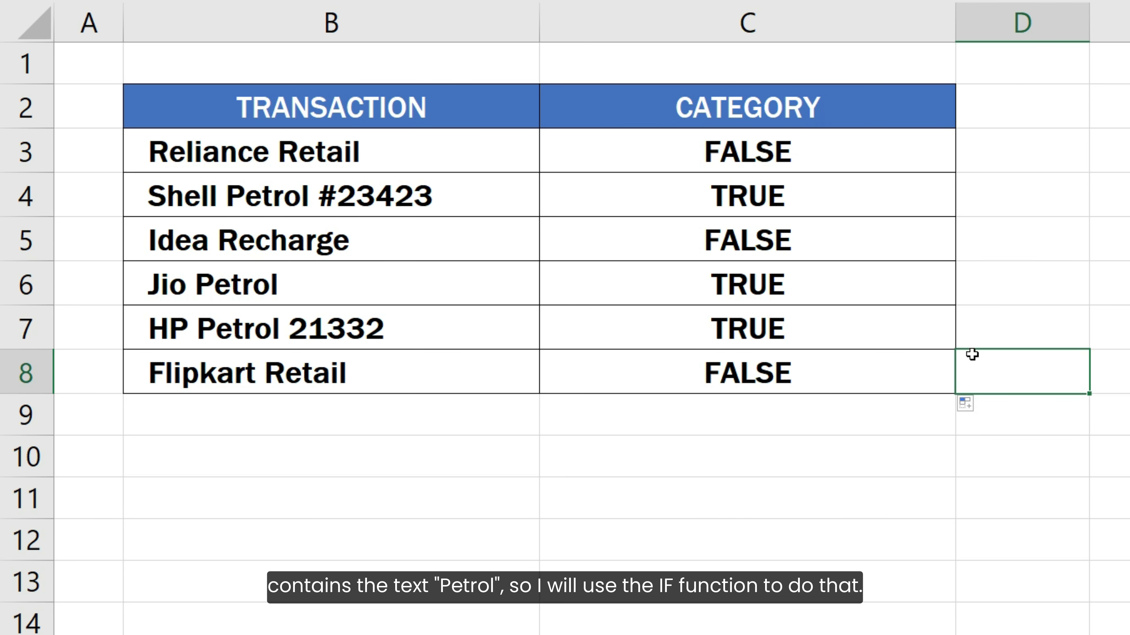
# Edit the formula in C3 so the existing ISNUMBER test becomes the logical test of an IF function.
pyautogui.click(908, 158)
pyautogui.doubleClick(908, 157)
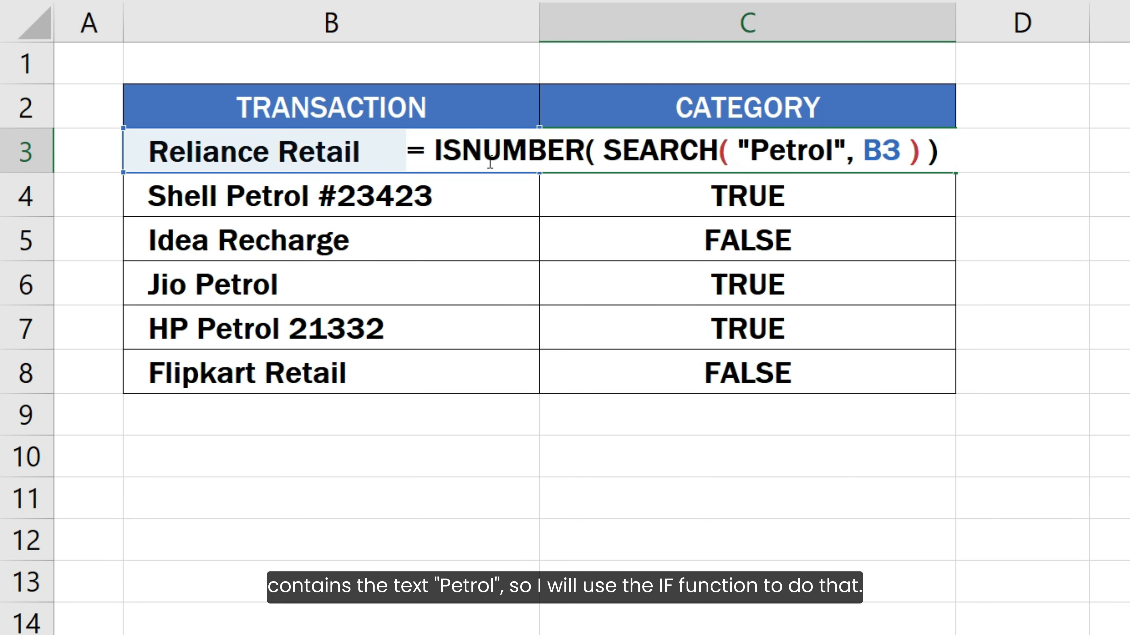
pyautogui.click(438, 151)
pyautogui.write('IF')
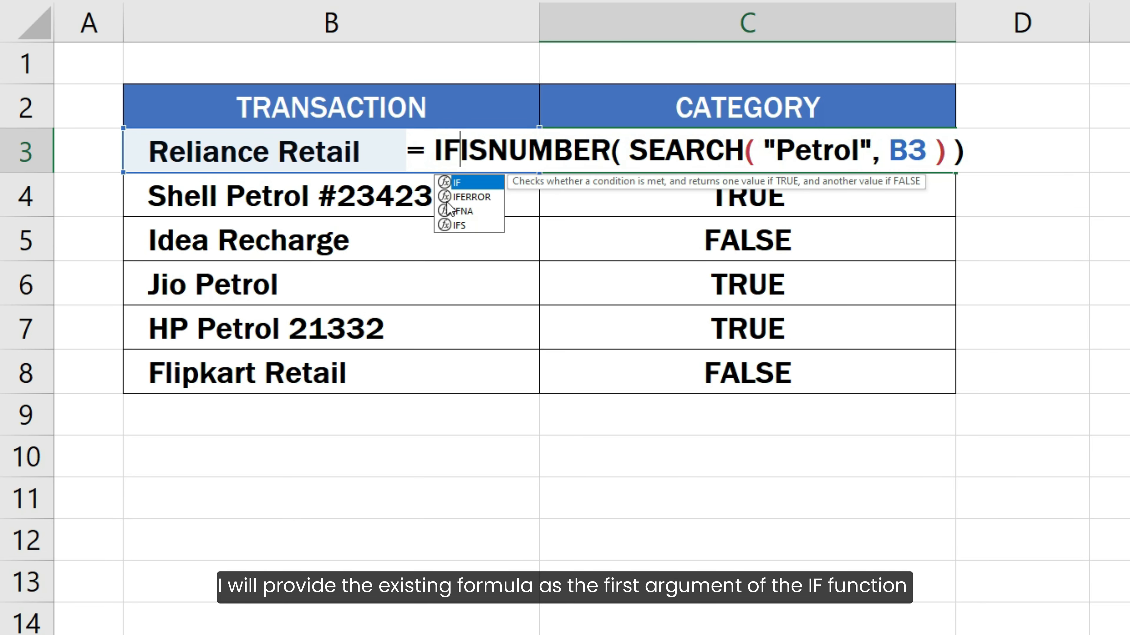
pyautogui.write('(')
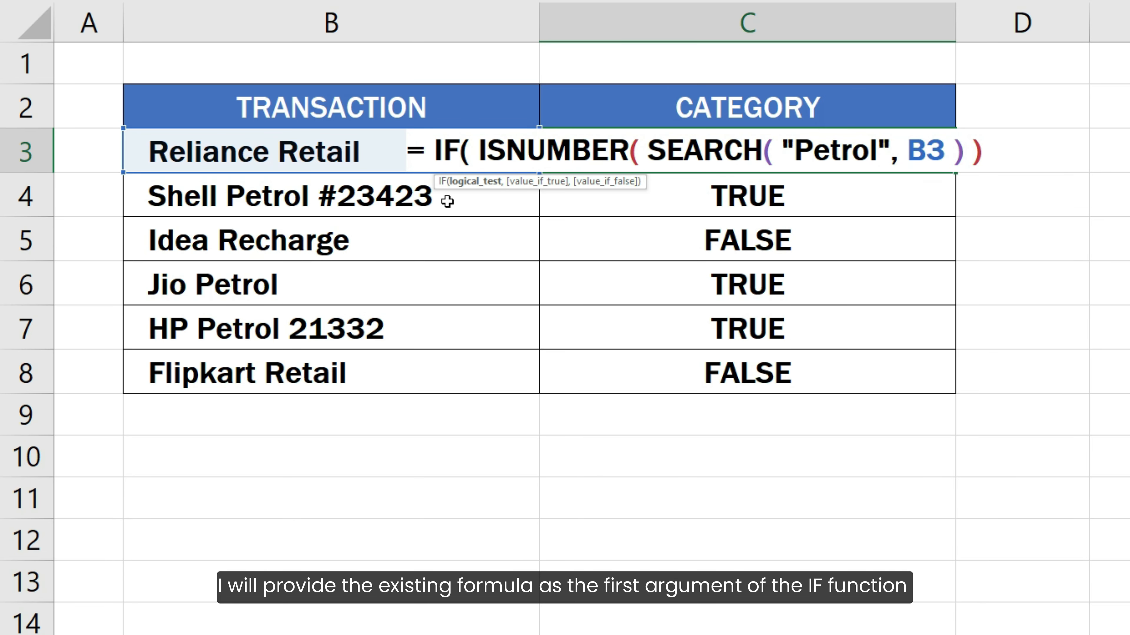
pyautogui.click(996, 151)
# Complete the IF formula in C3 with "Fuel" as the value if true and "Other" as the value if false.
pyautogui.write(', ')
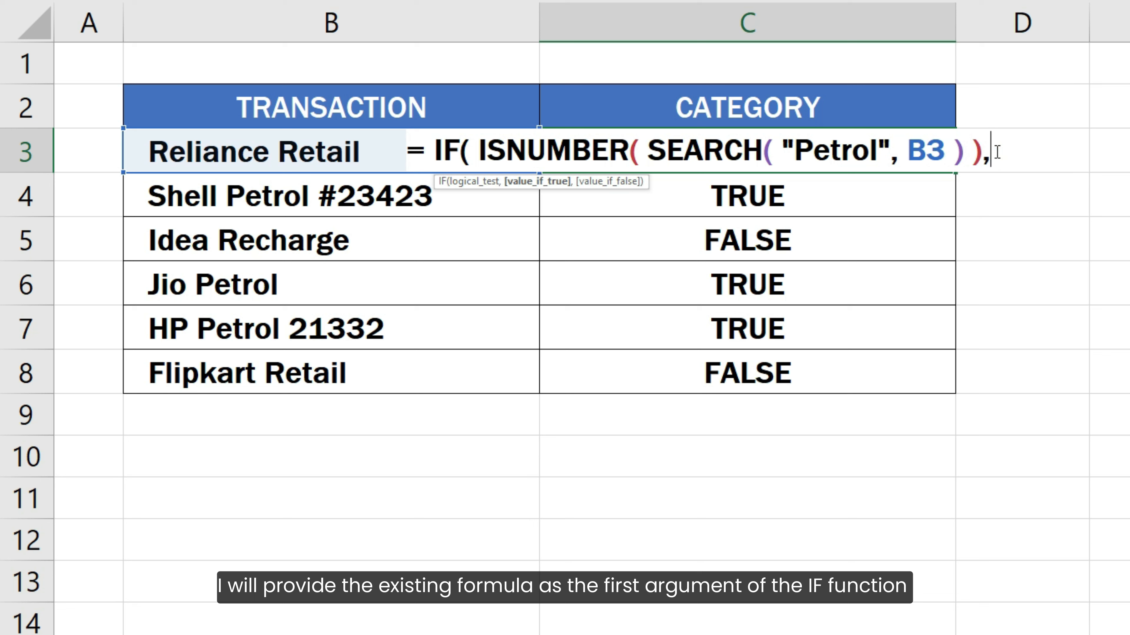
pyautogui.write('"')
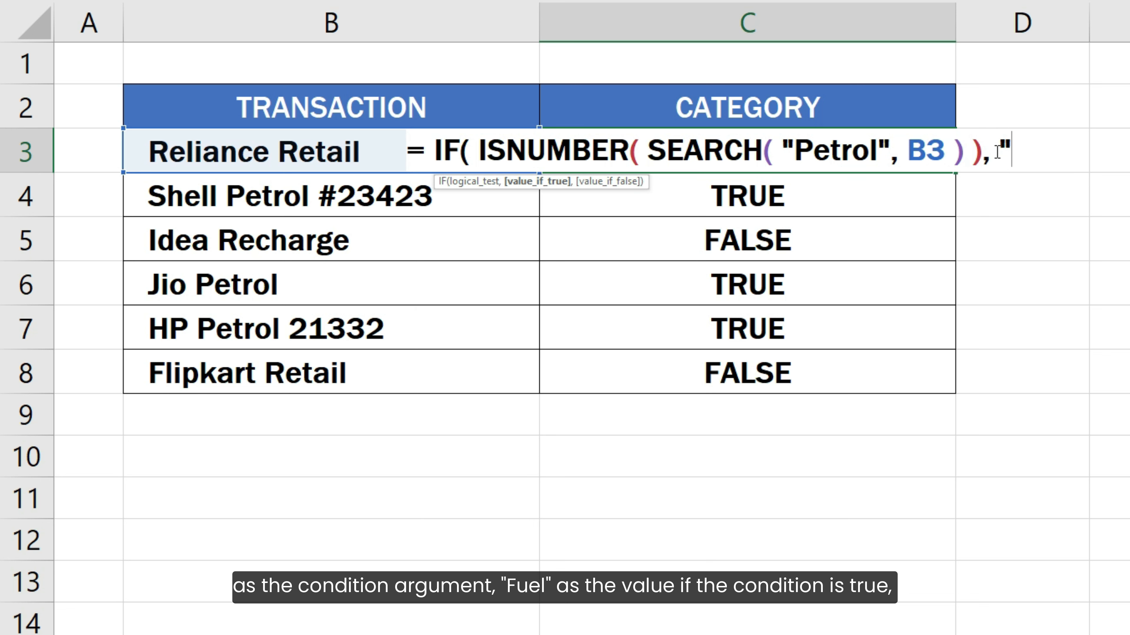
pyautogui.write('Fuel')
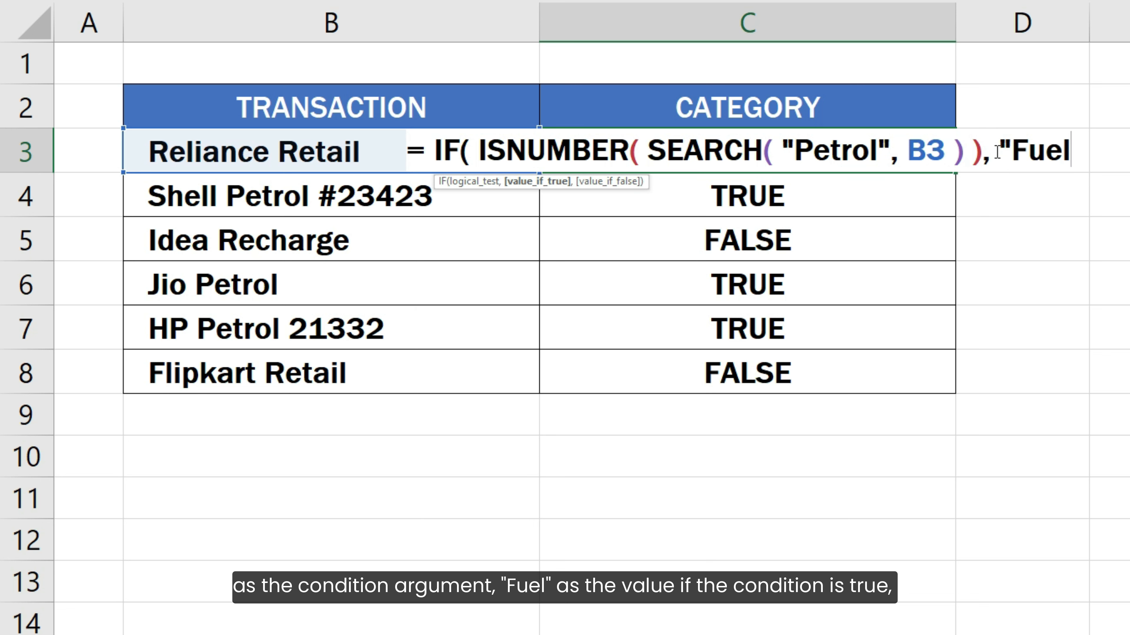
pyautogui.write('", ')
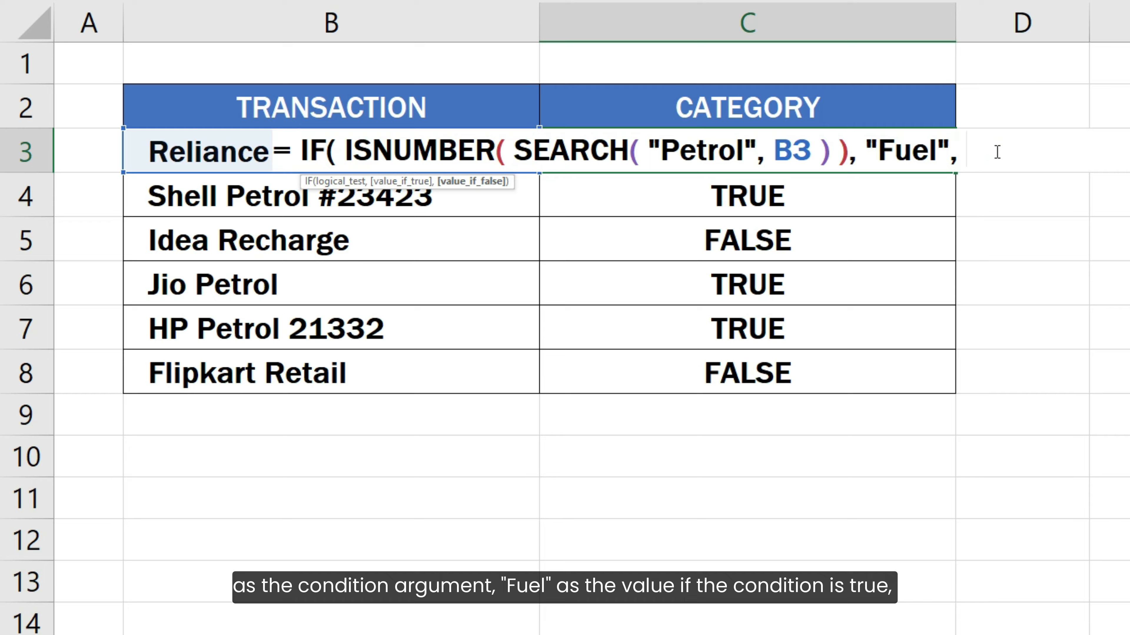
pyautogui.write('"Ot')
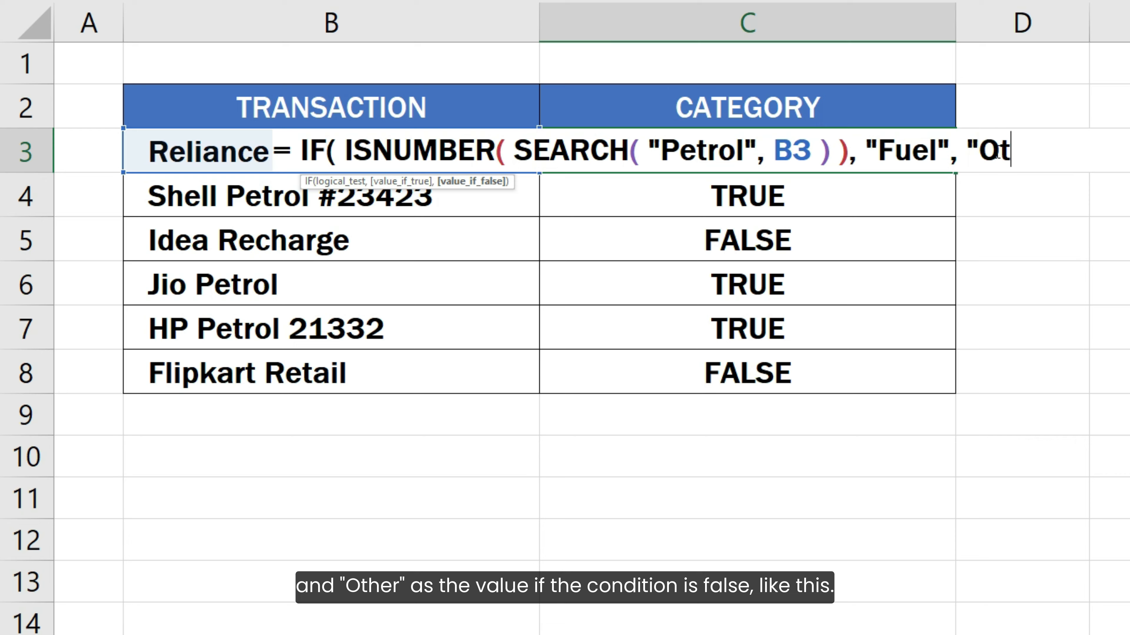
pyautogui.write('her" )')
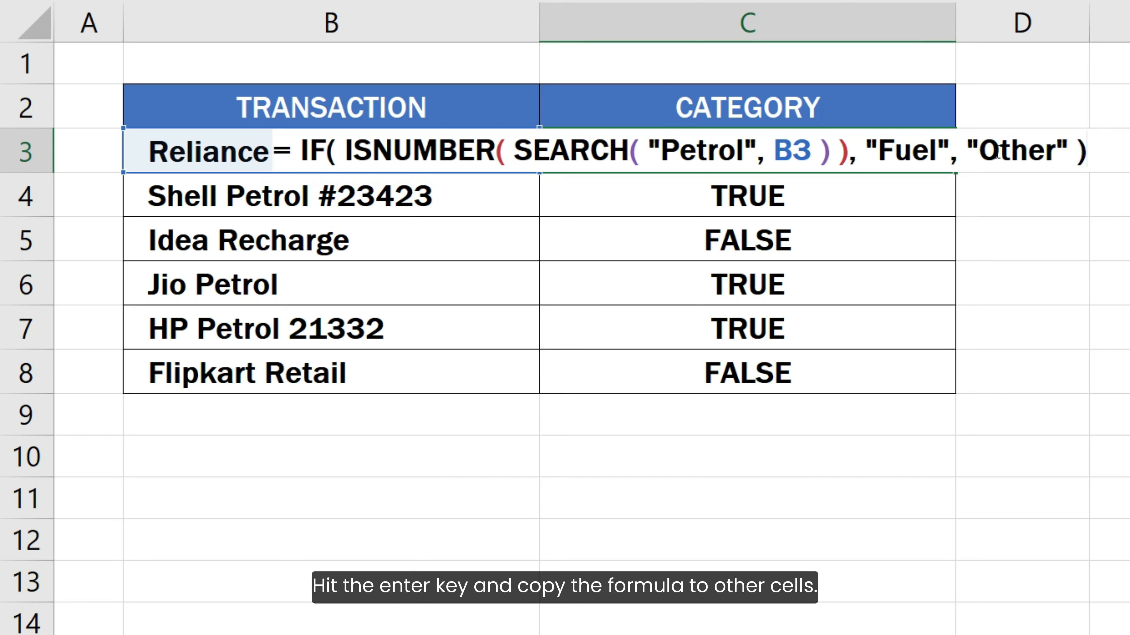
pyautogui.press('Return')
# Copy the IF formula from C3 to the remaining category cells through C8.
pyautogui.click(938, 156)
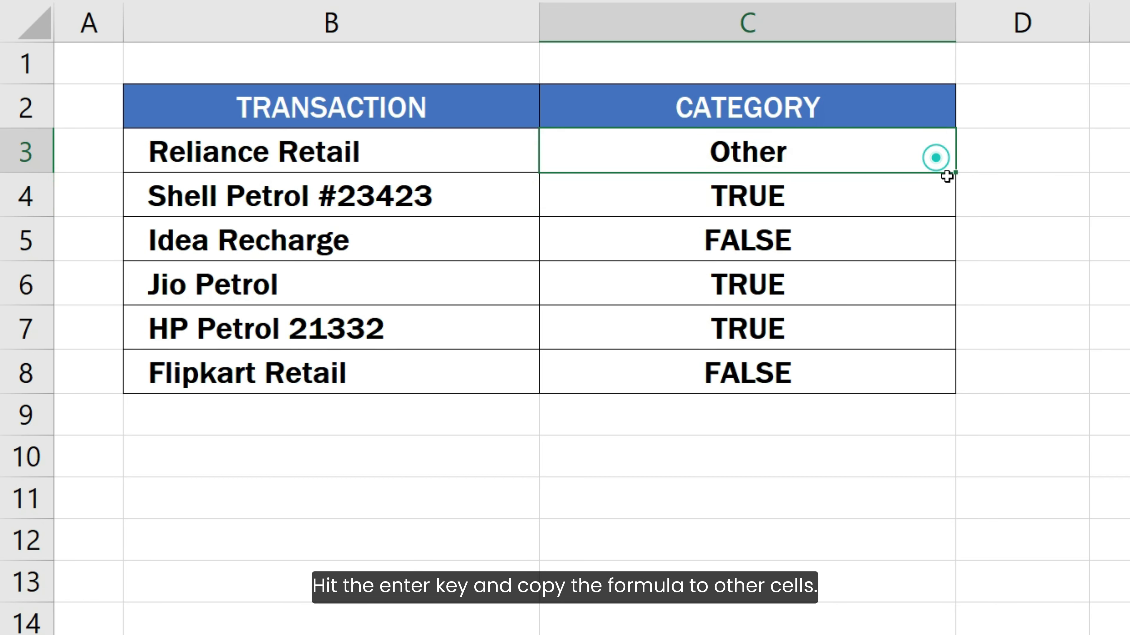
pyautogui.moveTo(955, 172); pyautogui.dragTo(955, 392)
pyautogui.click(1000, 377)
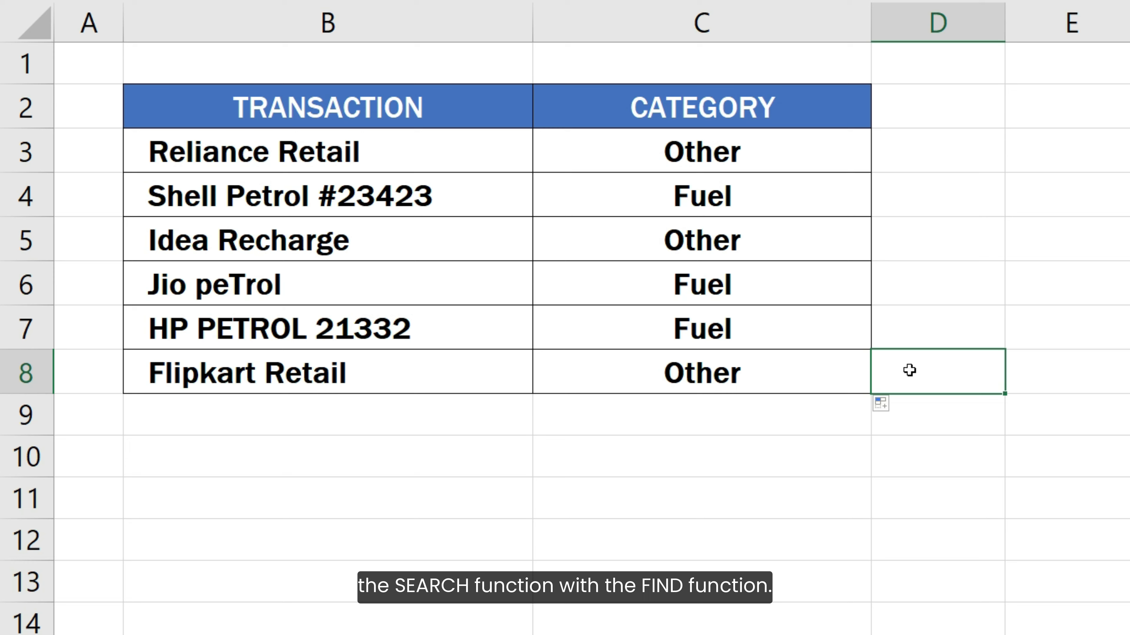
# Replace the SEARCH function in C3's IF formula with the case-sensitive FIND function.
pyautogui.doubleClick(799, 146)
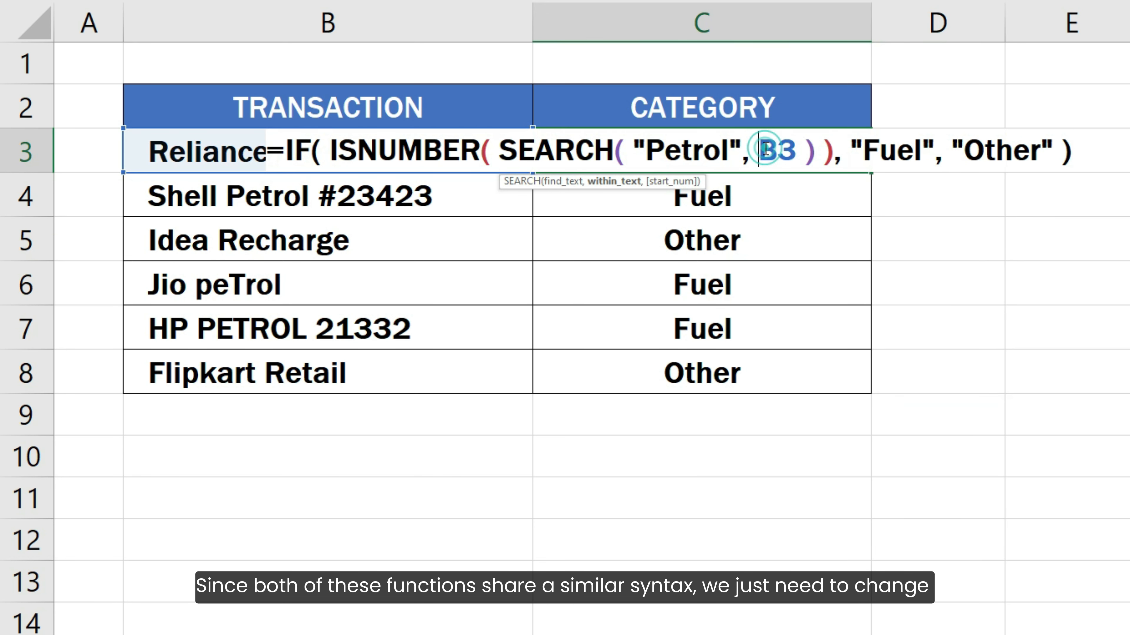
pyautogui.doubleClick(590, 150)
pyautogui.write('FIND')
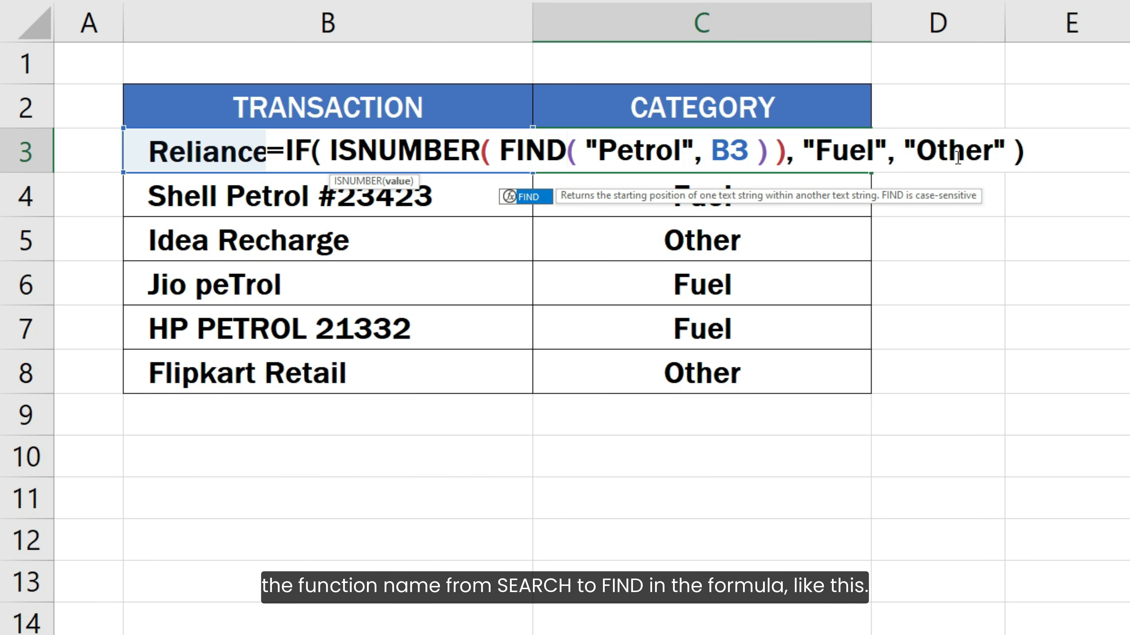
pyautogui.click(1031, 153)
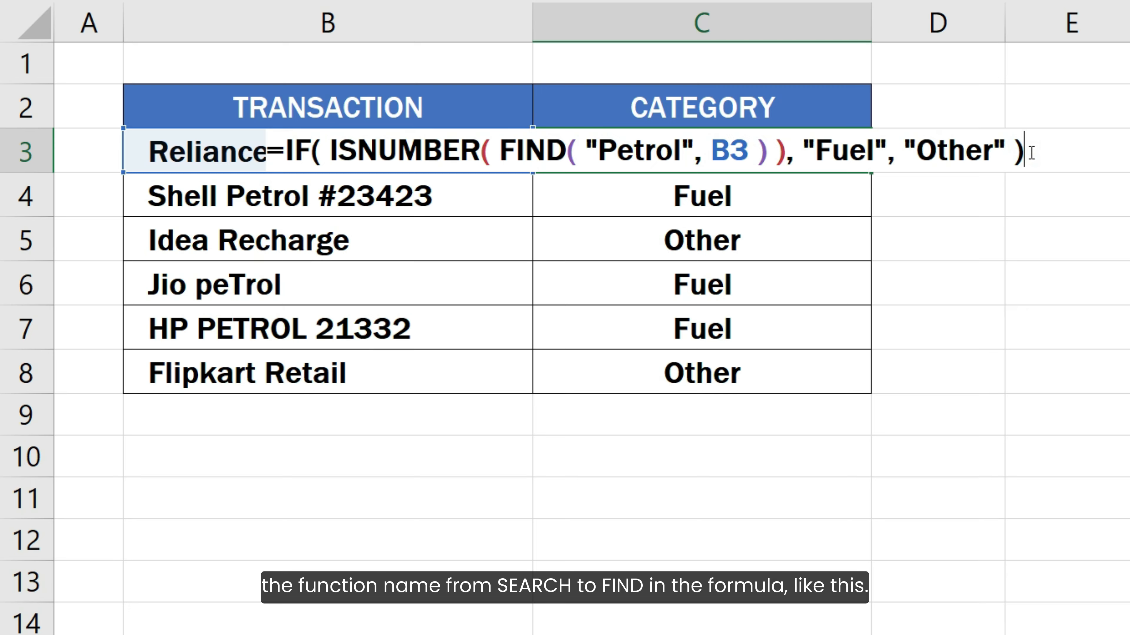
pyautogui.press('Return')
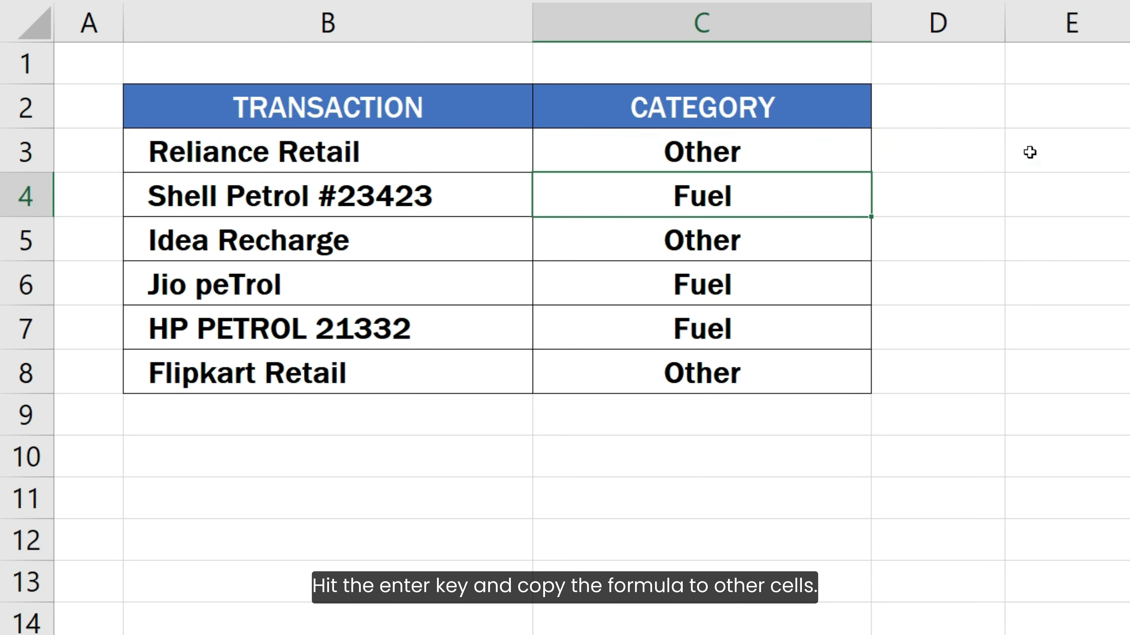
# Fill the FIND-based formula from C3 down through C8.
pyautogui.click(853, 156)
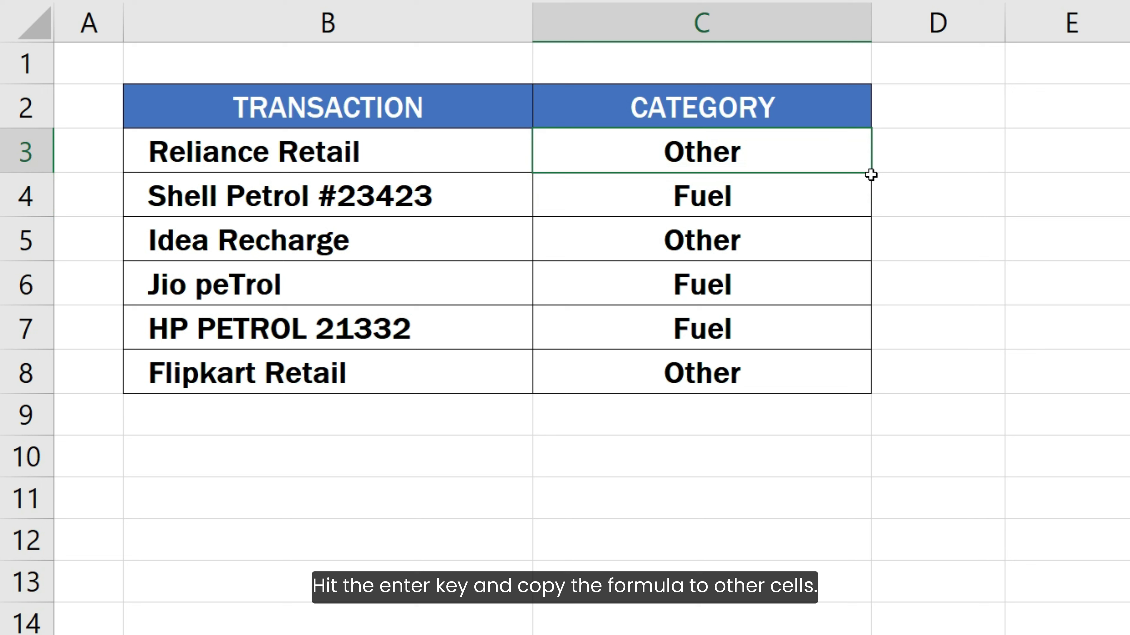
pyautogui.moveTo(871, 174); pyautogui.dragTo(856, 390)
pyautogui.doubleClick(856, 390)
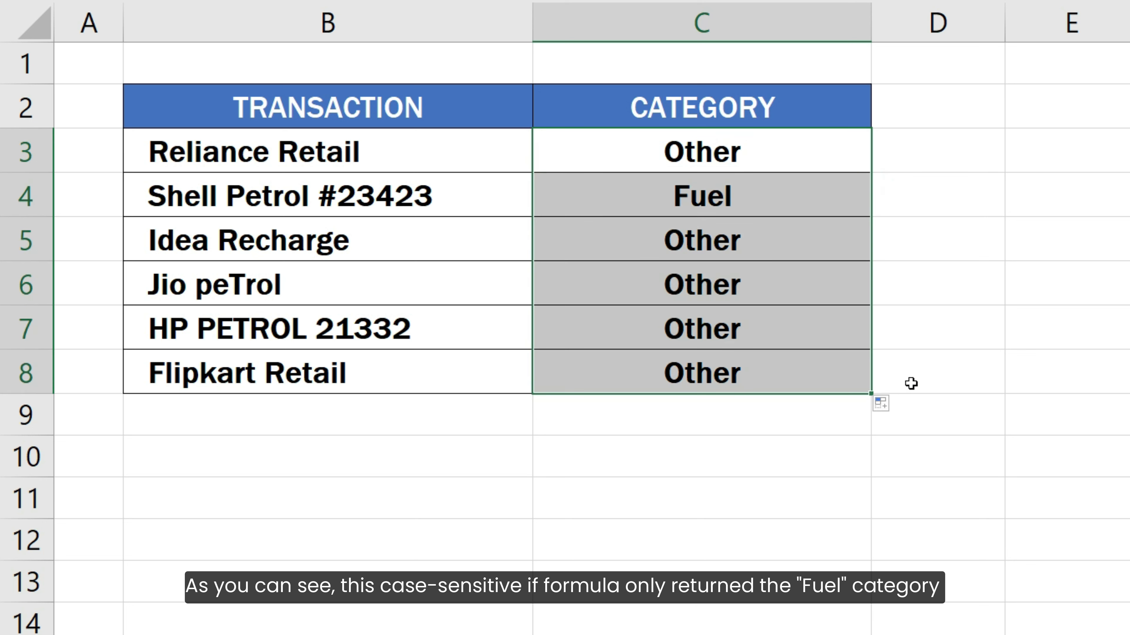
pyautogui.click(910, 384)
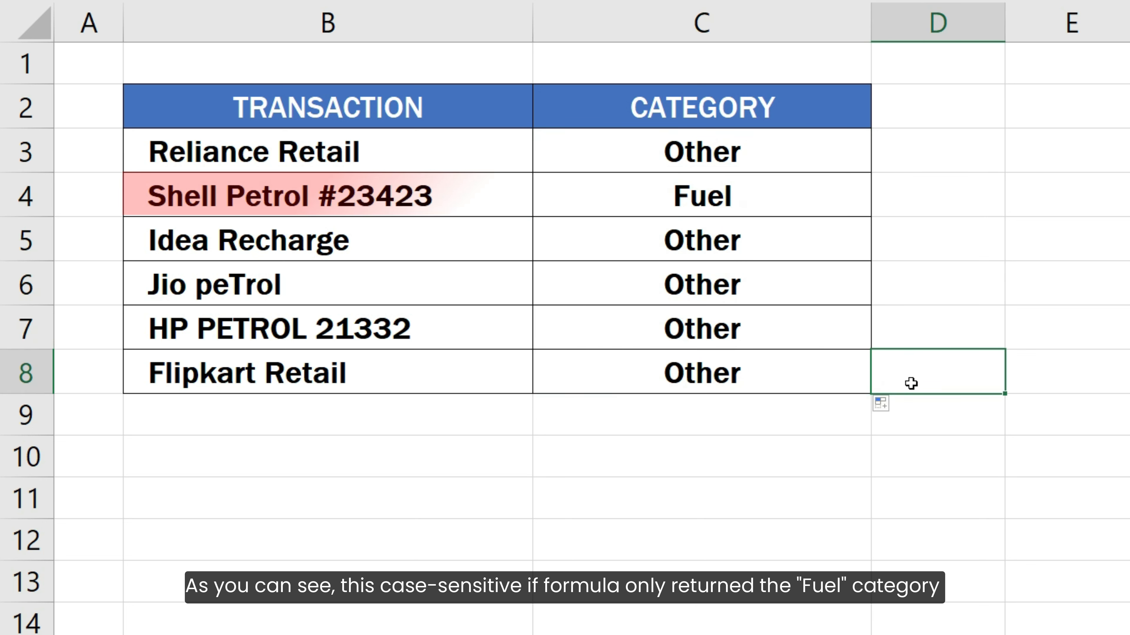